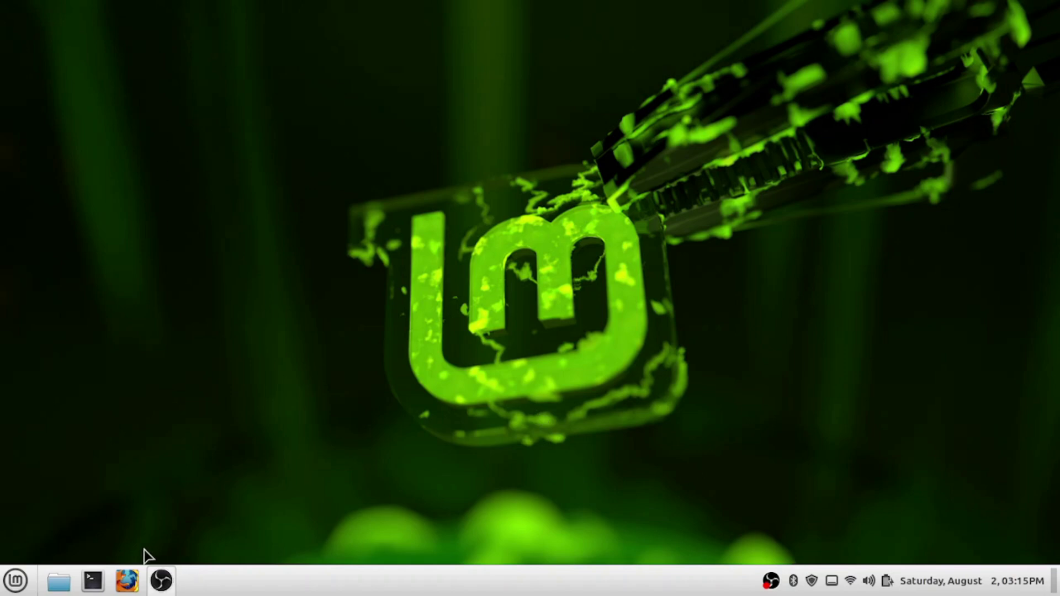
# Launch Online Accounts by searching 'Online Ac' in the Mint menu
pyautogui.click(60, 582)
pyautogui.click(19, 581)
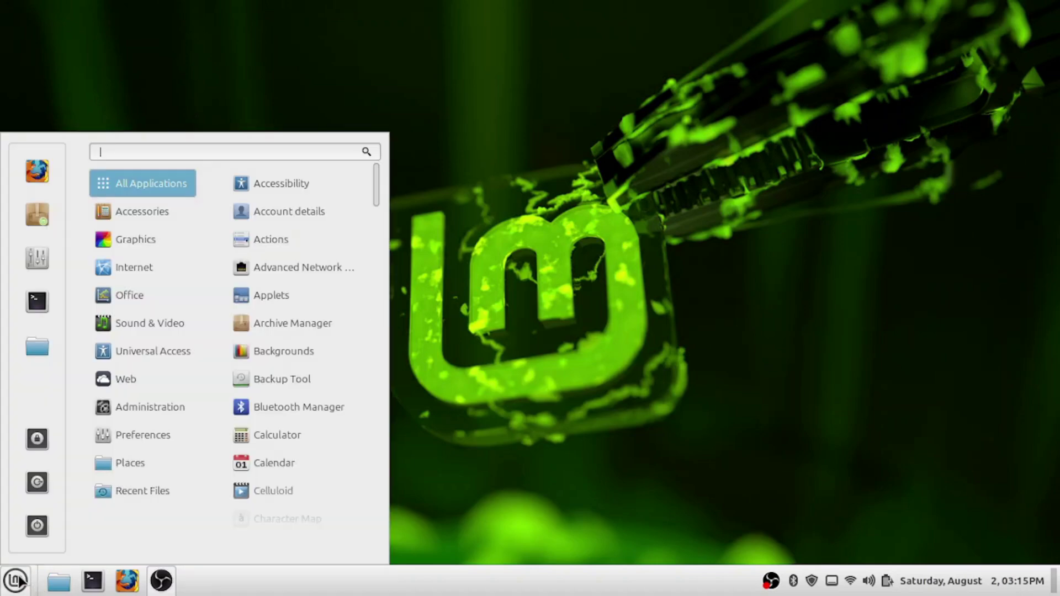
pyautogui.write('Online ')
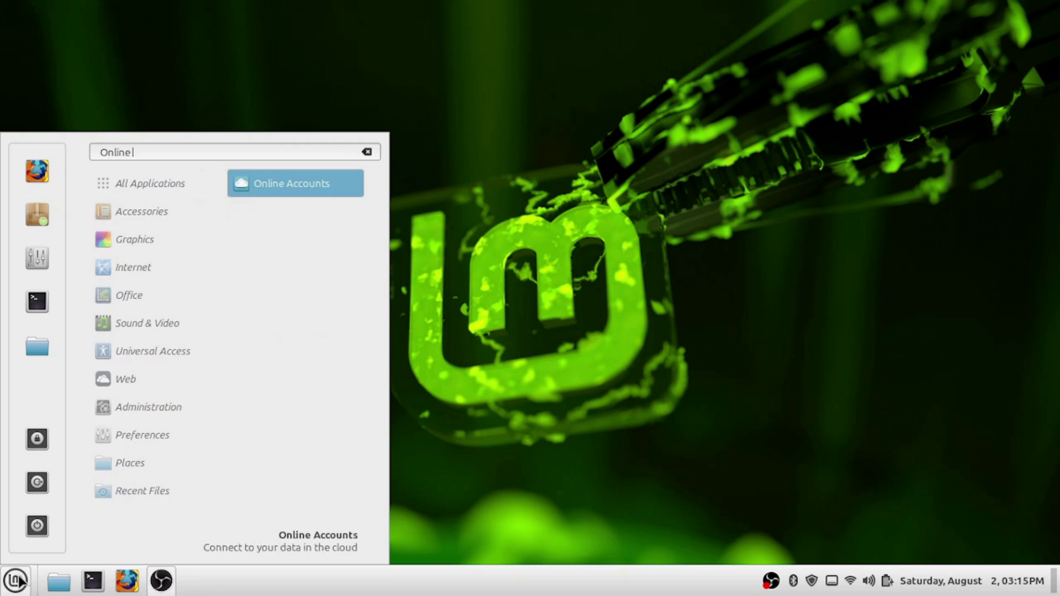
pyautogui.write('Ac')
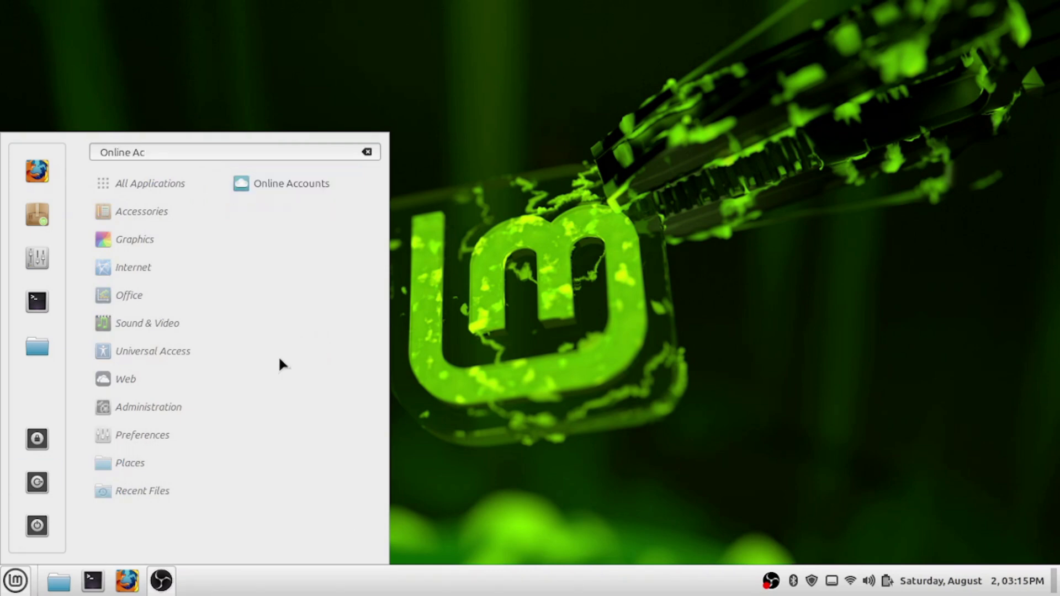
pyautogui.click(319, 186)
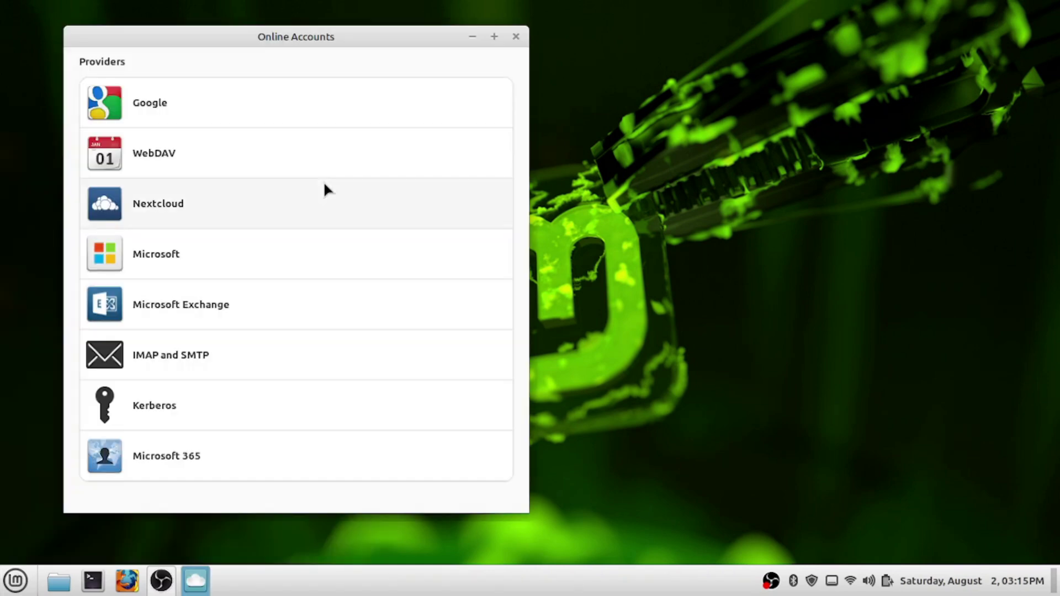
# Choose Google as the provider and pick the account to sign in with in Firefox
pyautogui.click(241, 109)
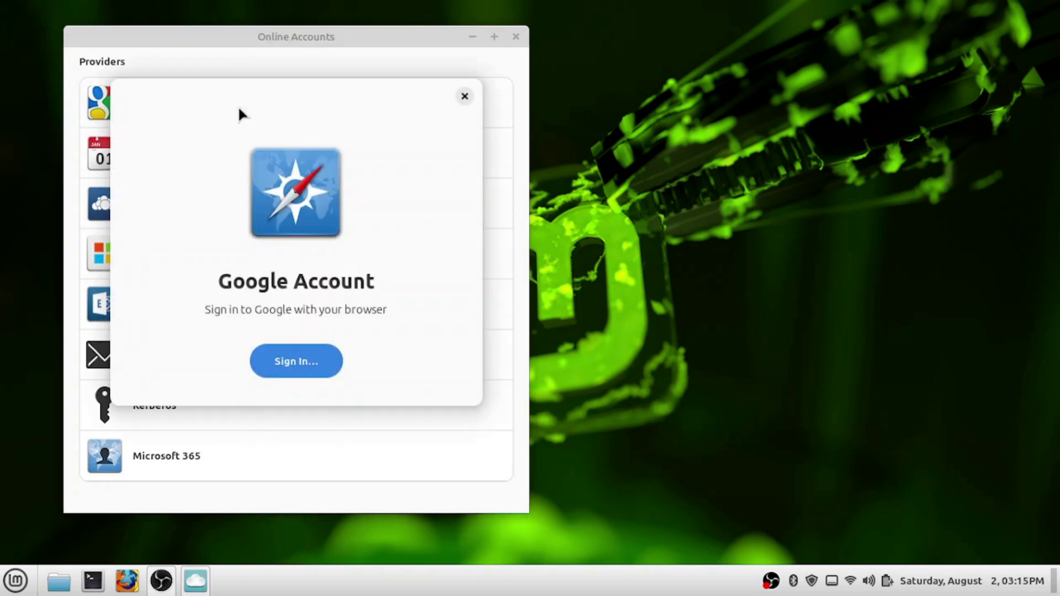
pyautogui.click(298, 370)
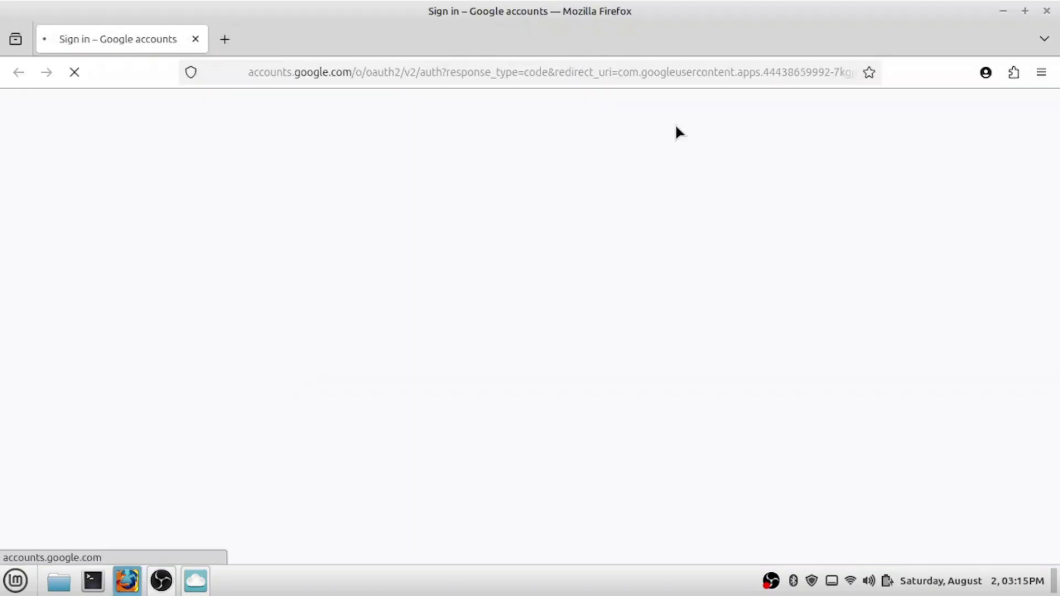
pyautogui.click(649, 242)
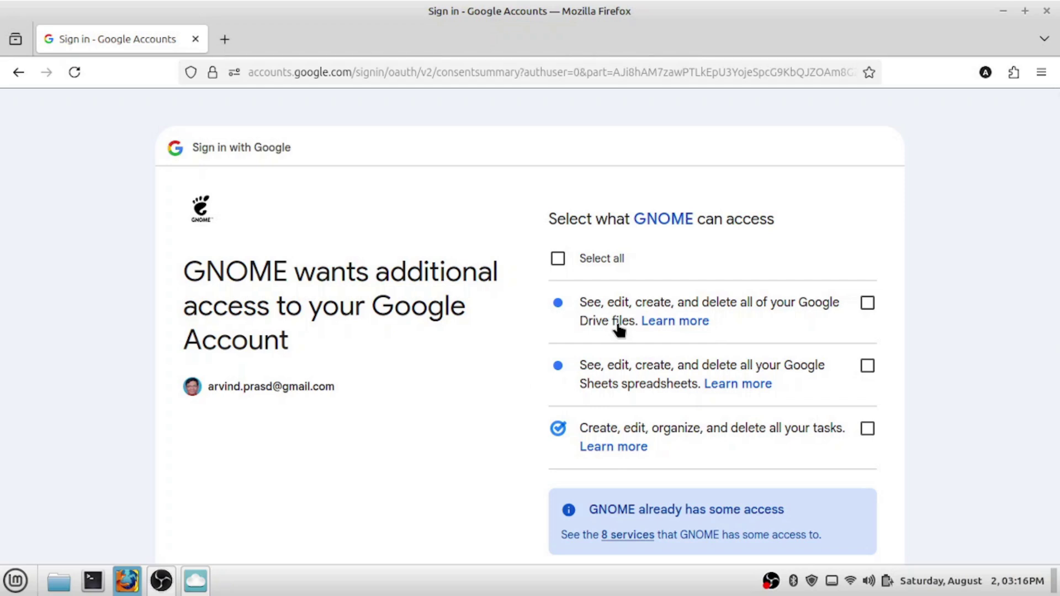
# Grant GNOME access to Google Drive files on the consent page
pyautogui.click(868, 303)
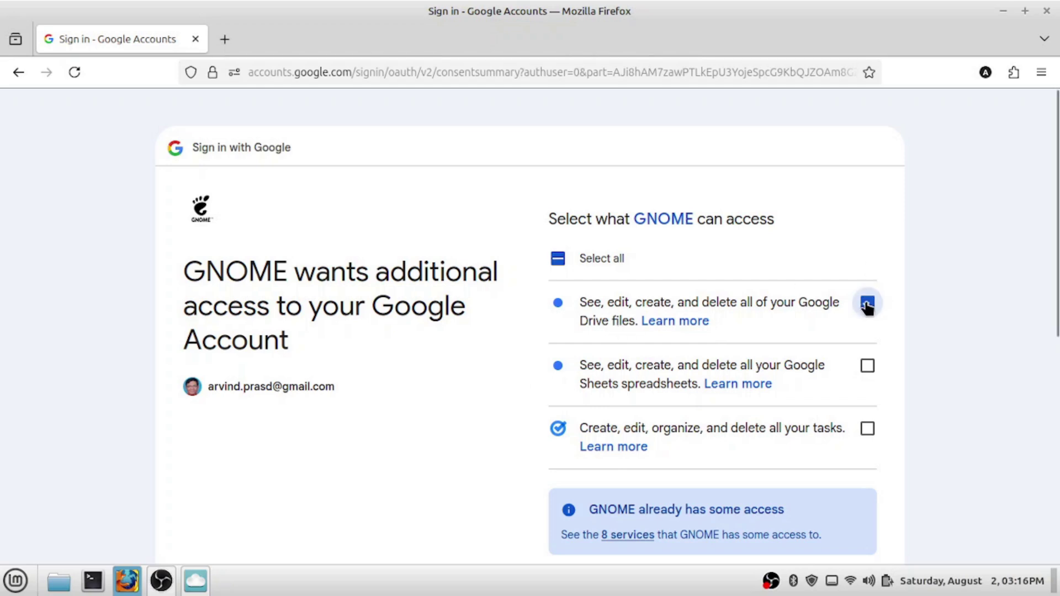
pyautogui.scroll(-5, 891, 244)
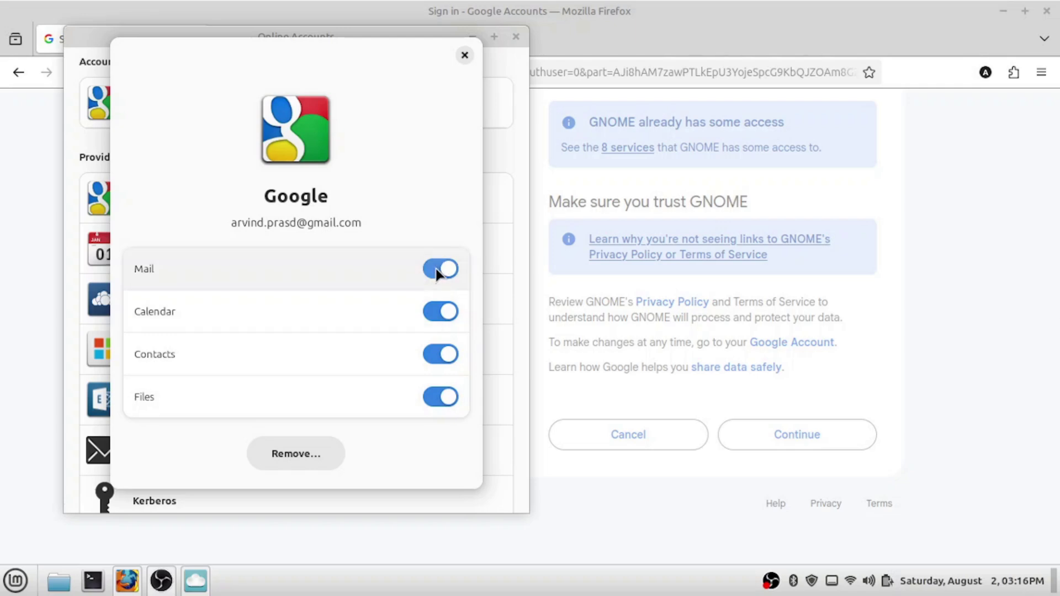
# Switch off Mail, Calendar and Contacts for the Google account and close its details
pyautogui.click(441, 269)
pyautogui.click(440, 312)
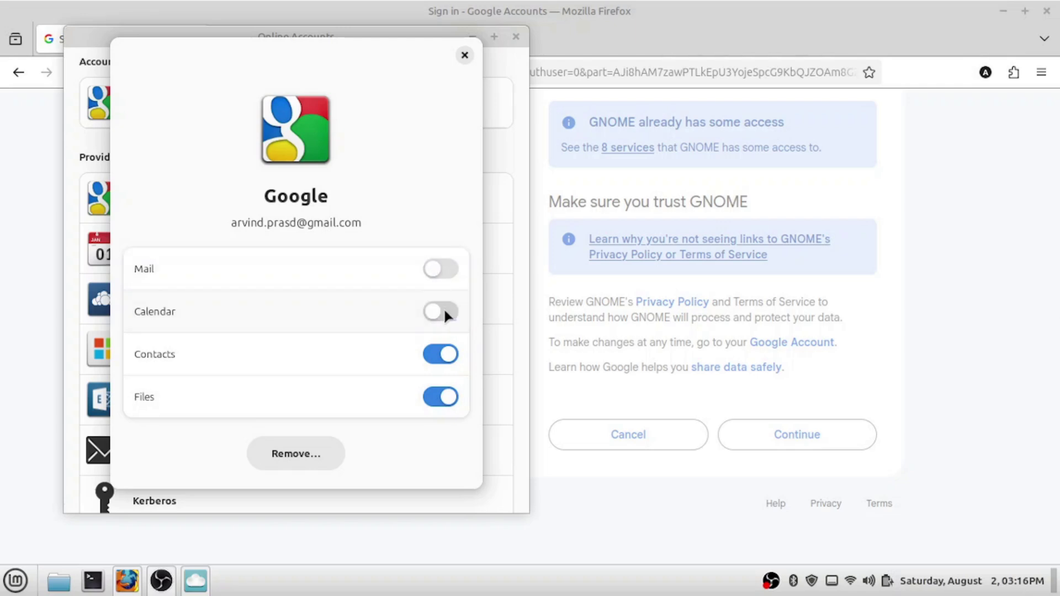
pyautogui.click(438, 354)
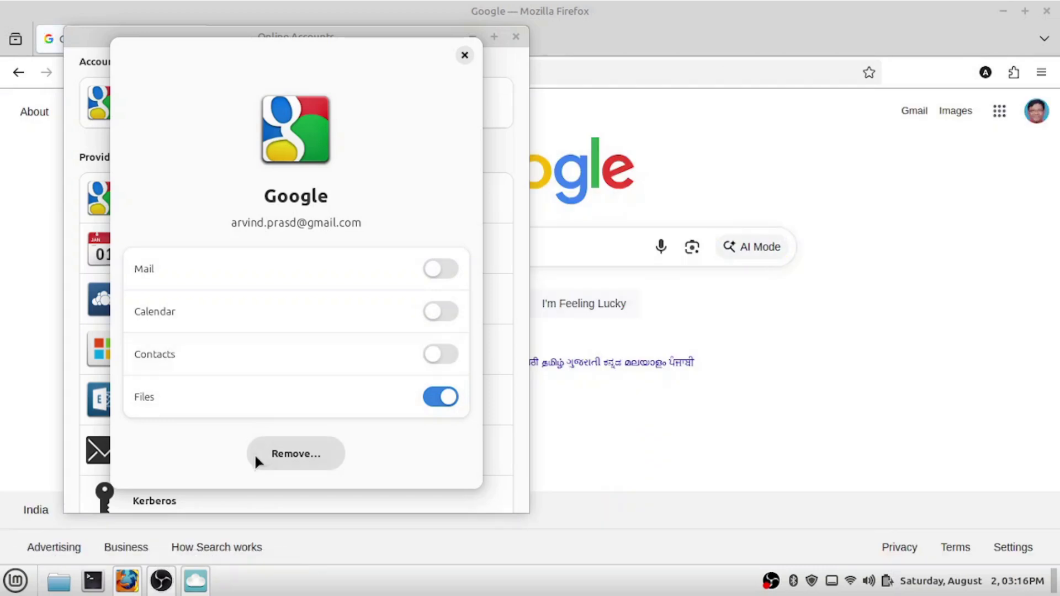
pyautogui.click(465, 55)
# Close the Online Accounts window and the Firefox browser
pyautogui.click(516, 37)
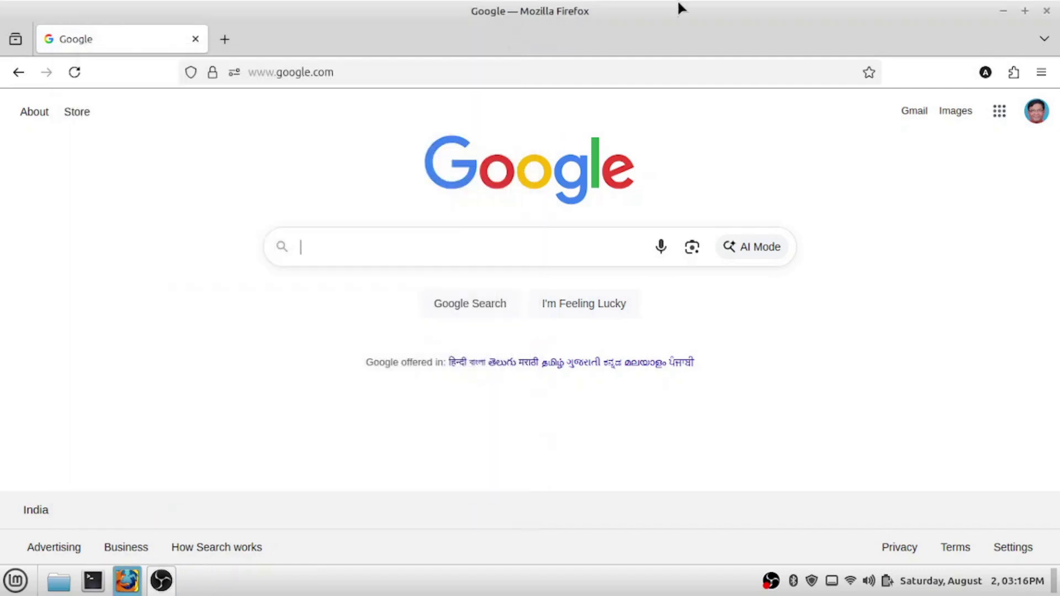
pyautogui.click(1047, 10)
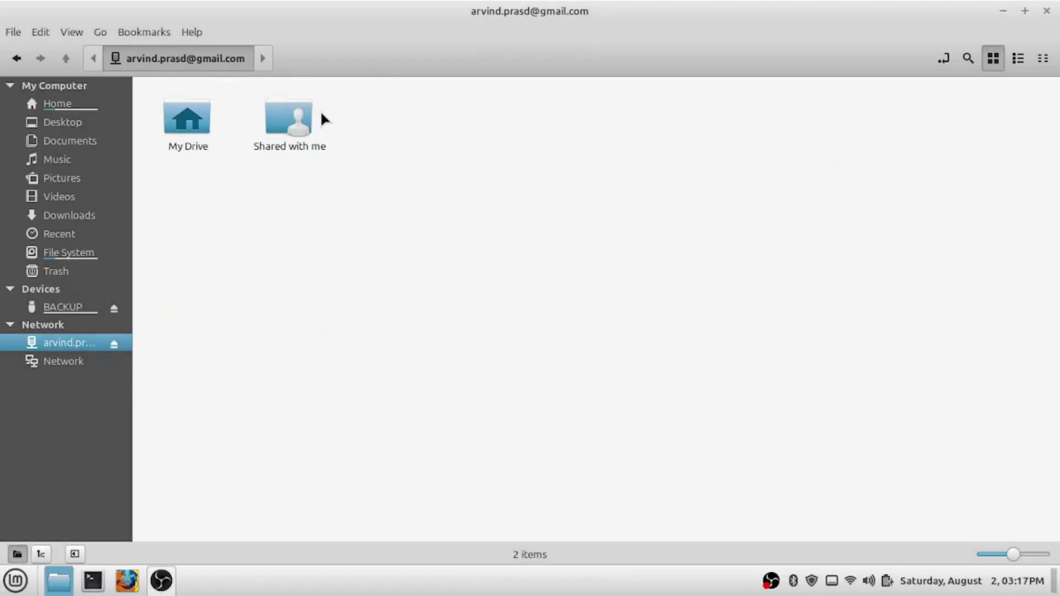
# Open the My Drive folder in Nemo
pyautogui.doubleClick(188, 126)
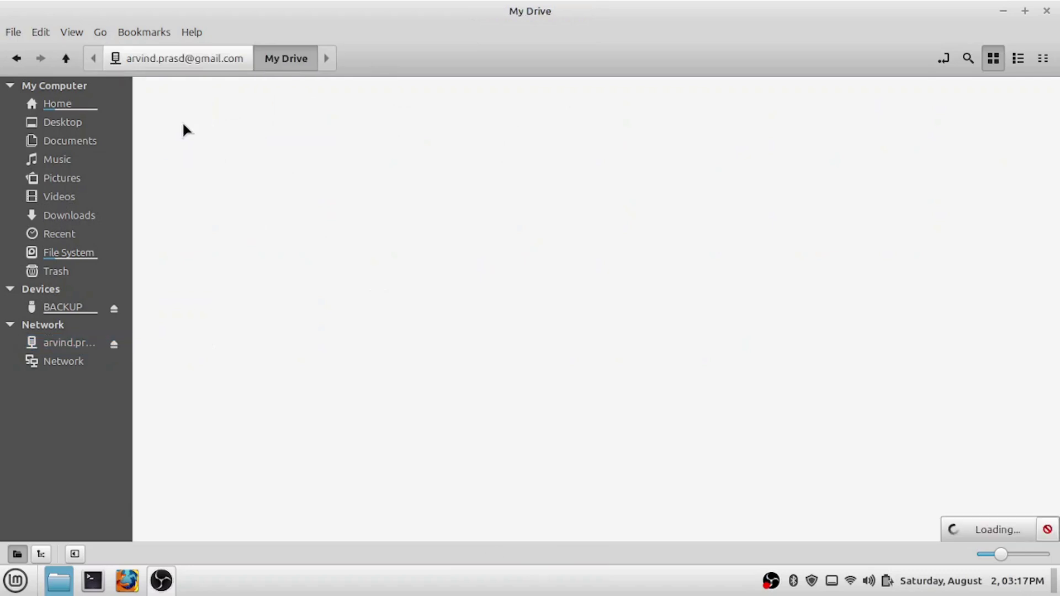